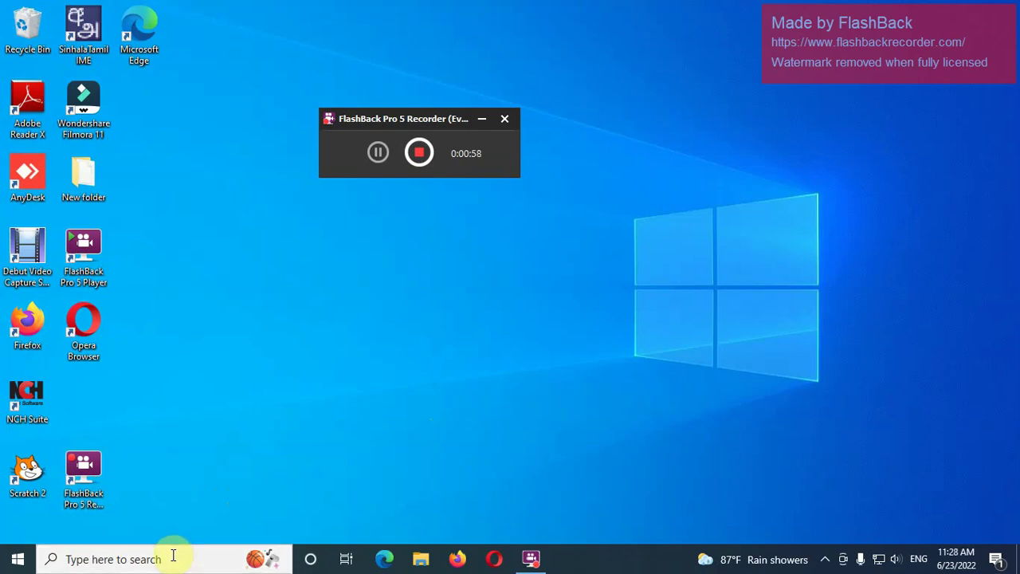
- Search Windows for 'compu' and launch Computer Management from the Best match result
click(99, 559)
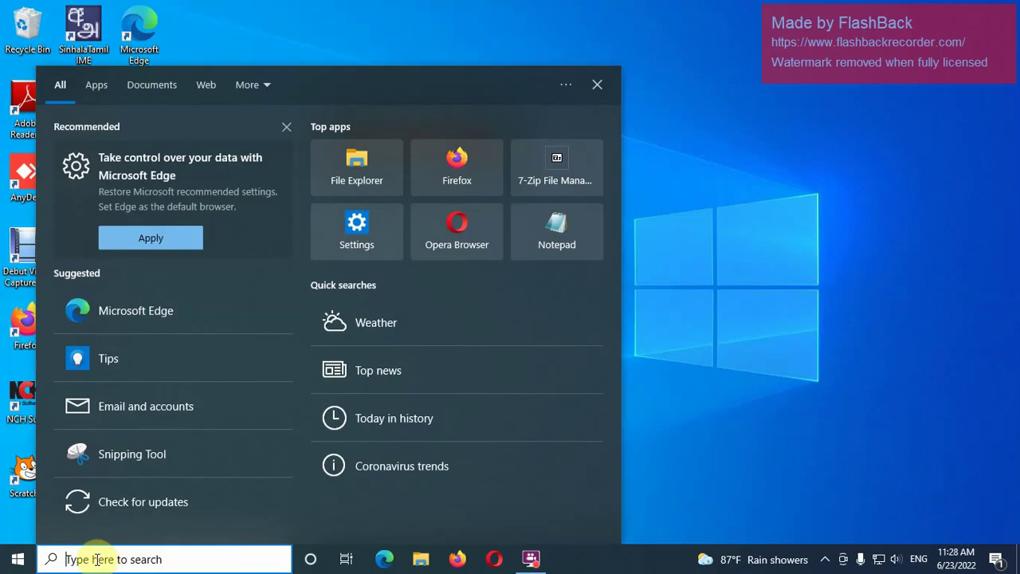
text(compu)
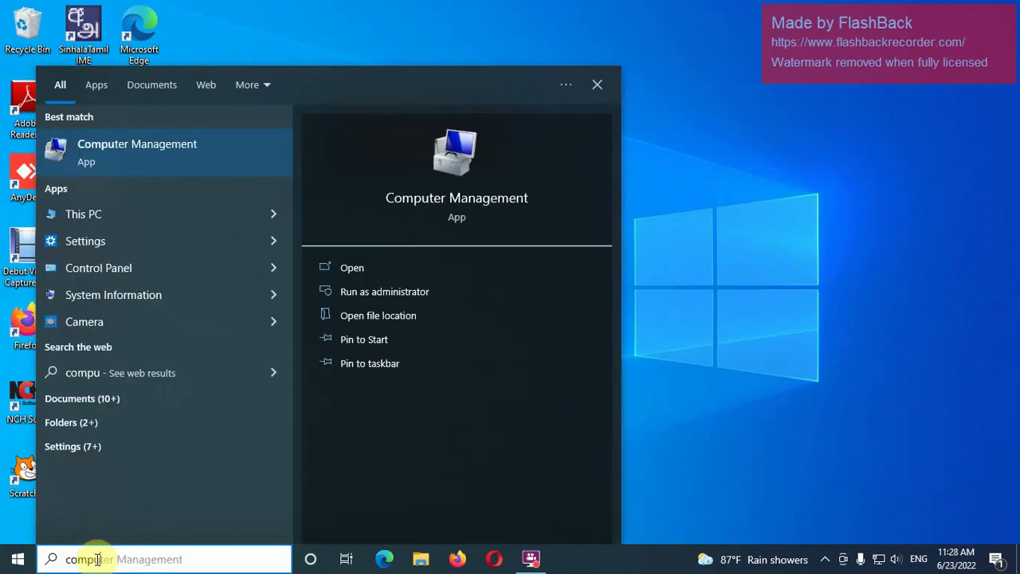
click(168, 147)
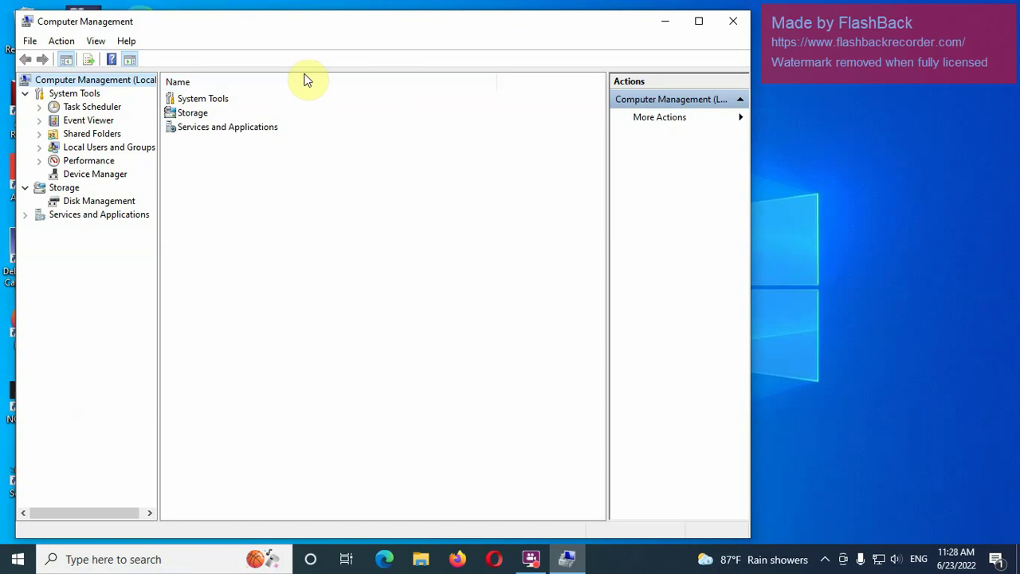
- Open Local Users and Groups > Users and start a New User form from the list's context menu
drag(283, 30, 464, 37)
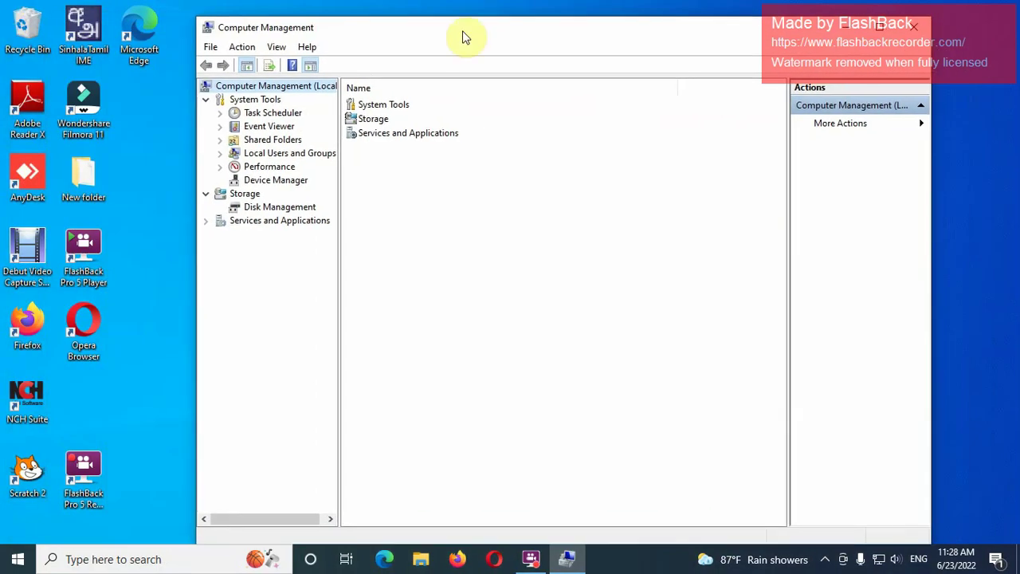
click(246, 159)
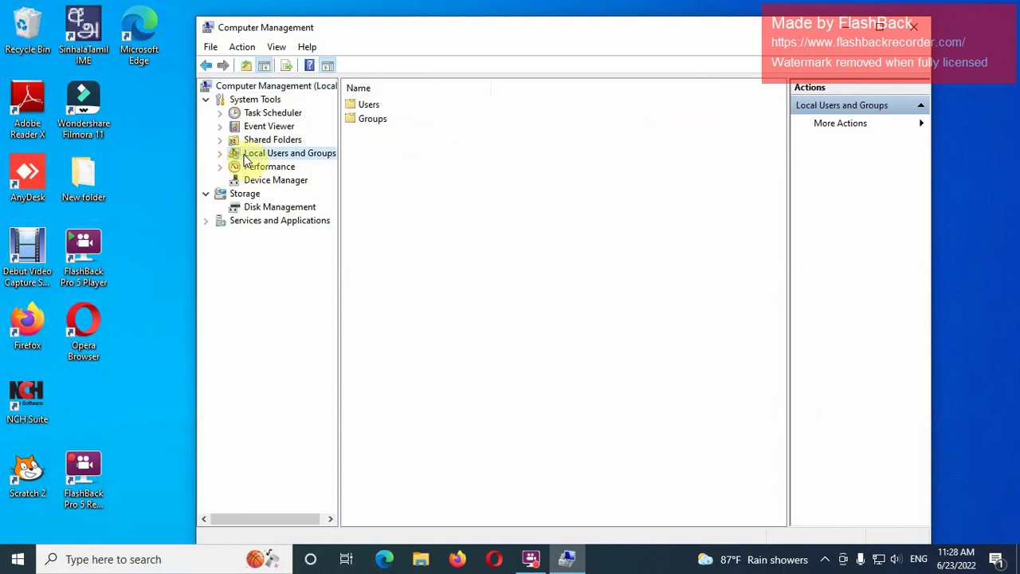
double_click(363, 106)
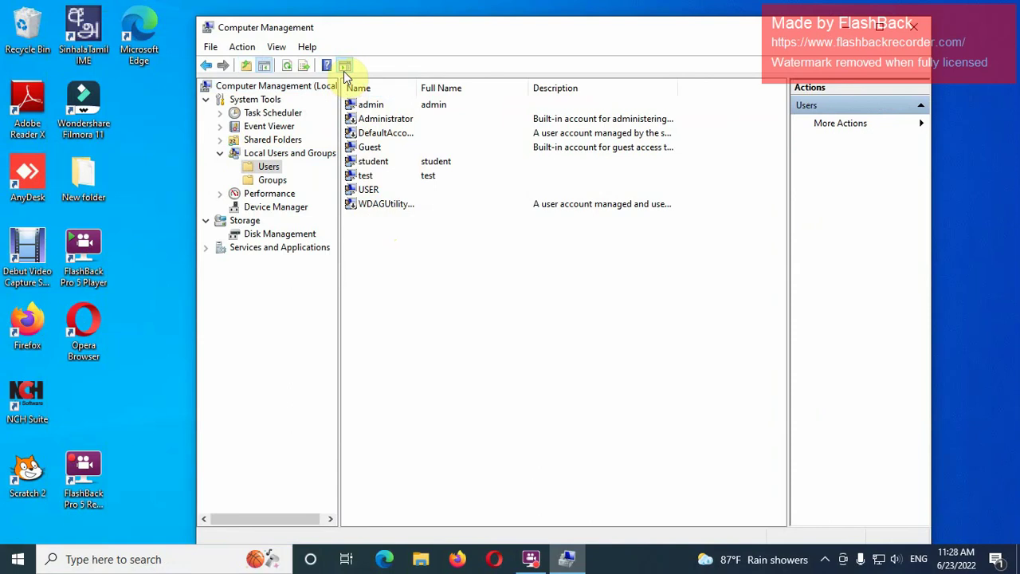
right_click(372, 245)
click(392, 253)
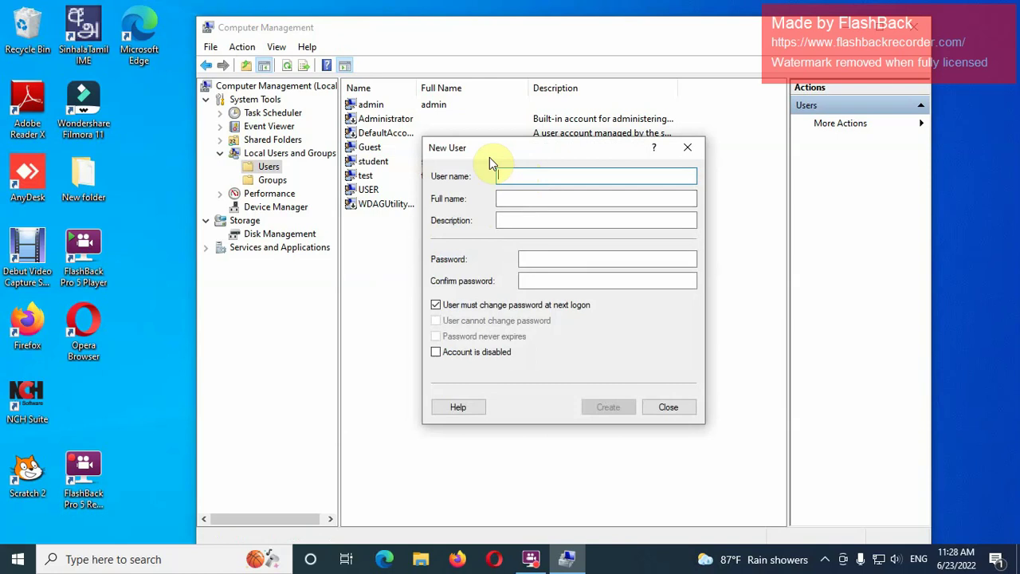
- Enter user name 'child', clear 'must change password at next logon' and tick 'User cannot change password'
text(chi)
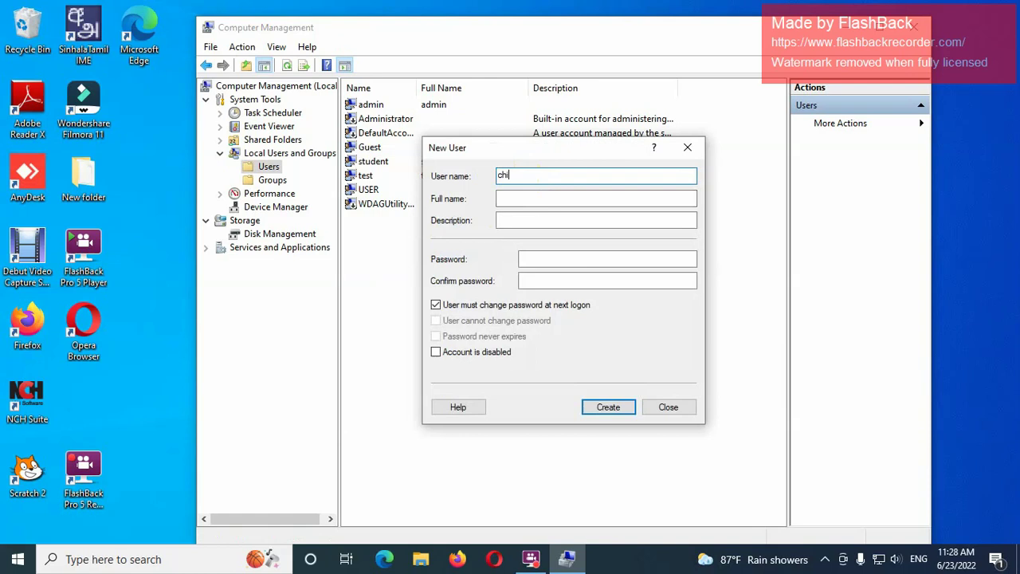
text(ld)
click(436, 306)
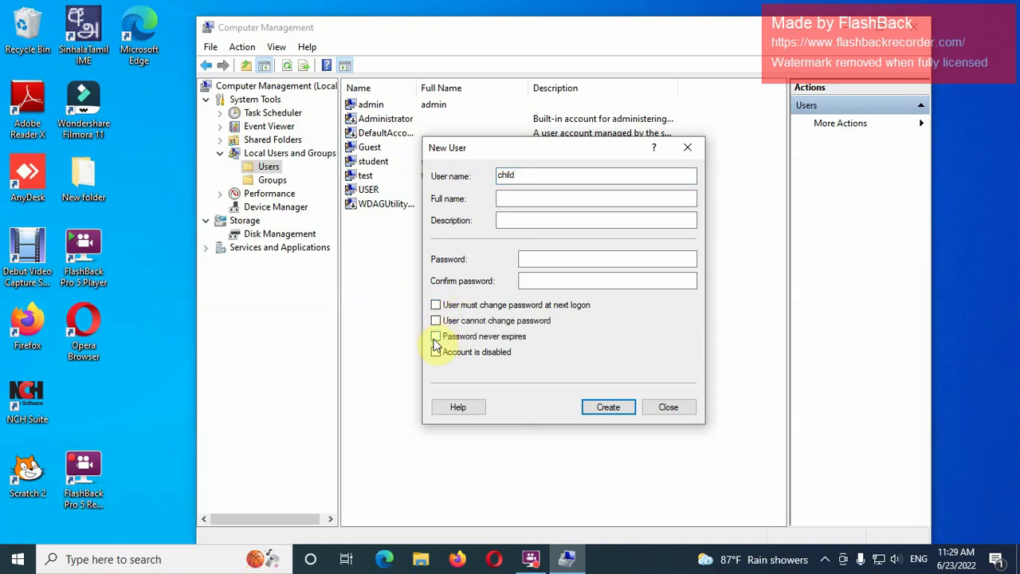
click(436, 321)
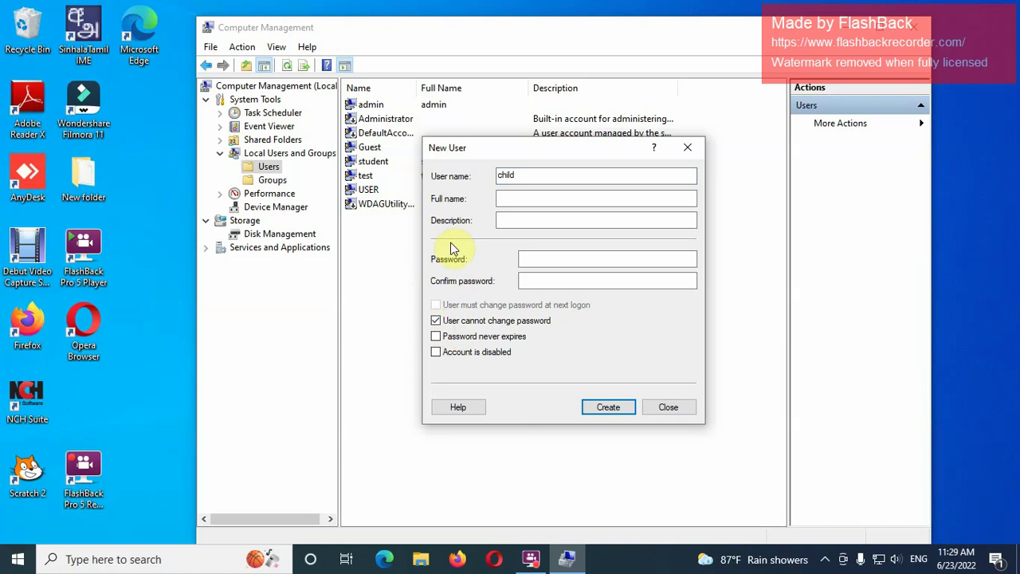
- Enter and confirm the account password, then create the account
click(528, 260)
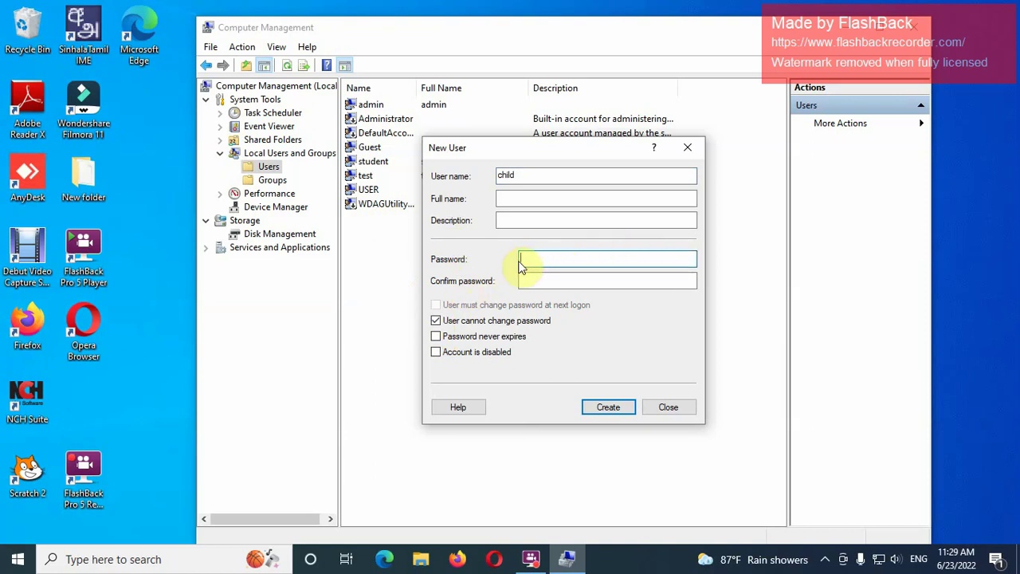
text(1234567)
key(Tab)
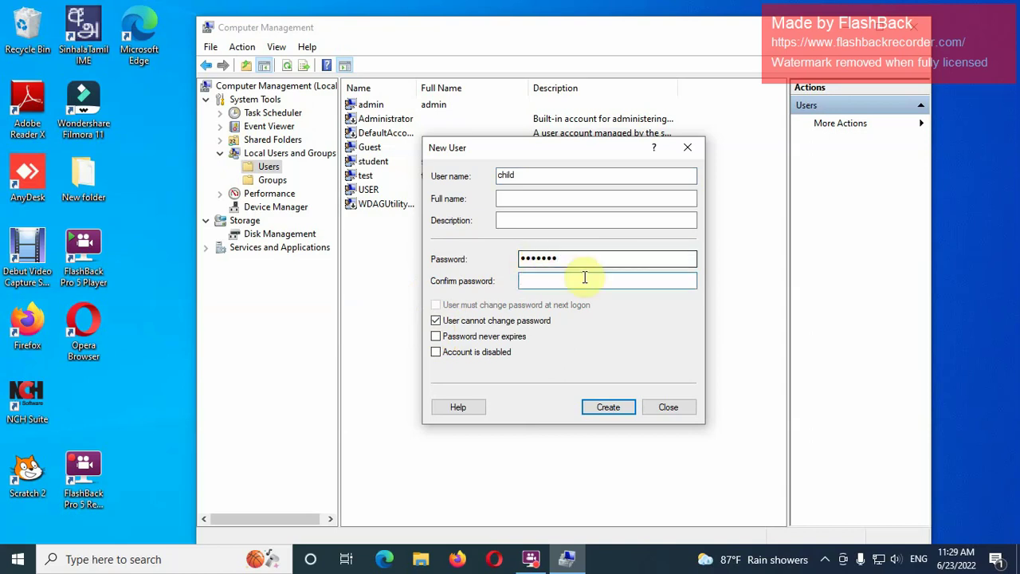
text(123)
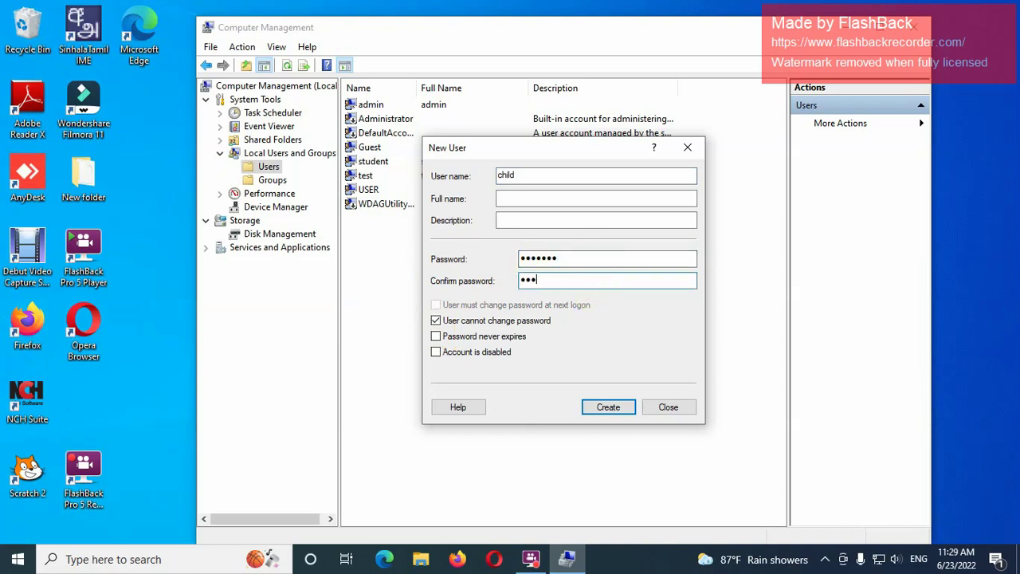
text(4567)
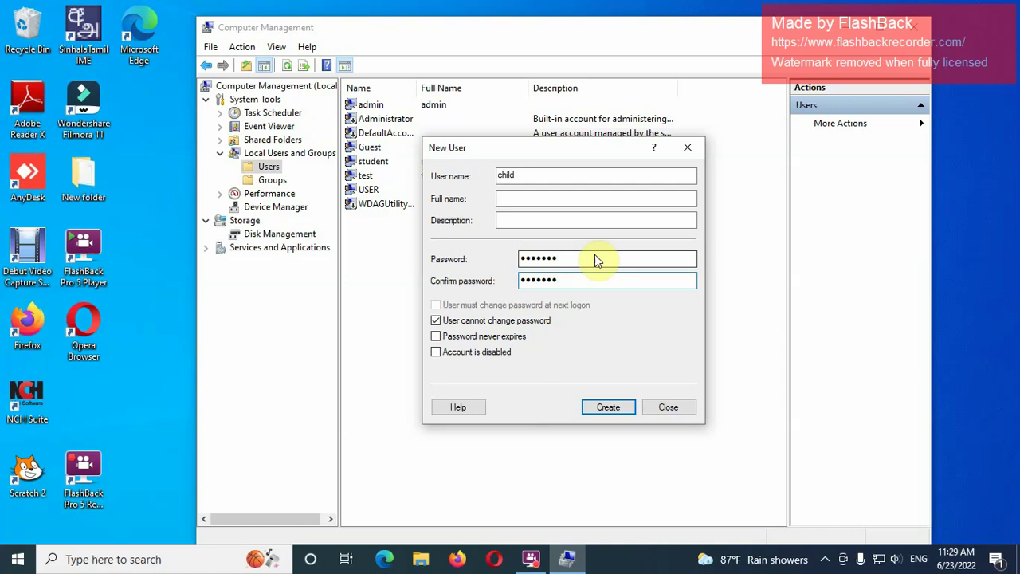
click(610, 408)
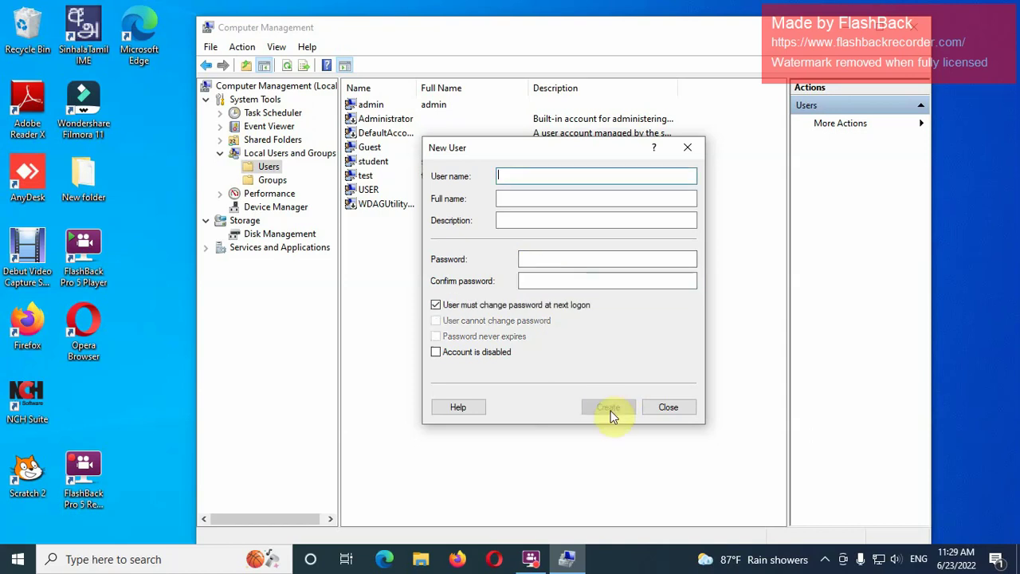
click(657, 410)
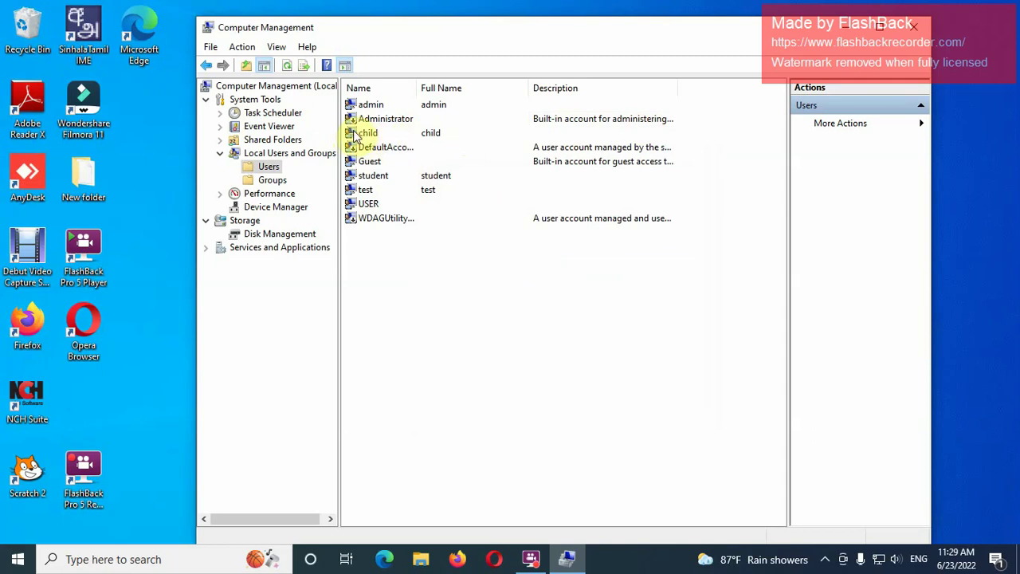
double_click(366, 134)
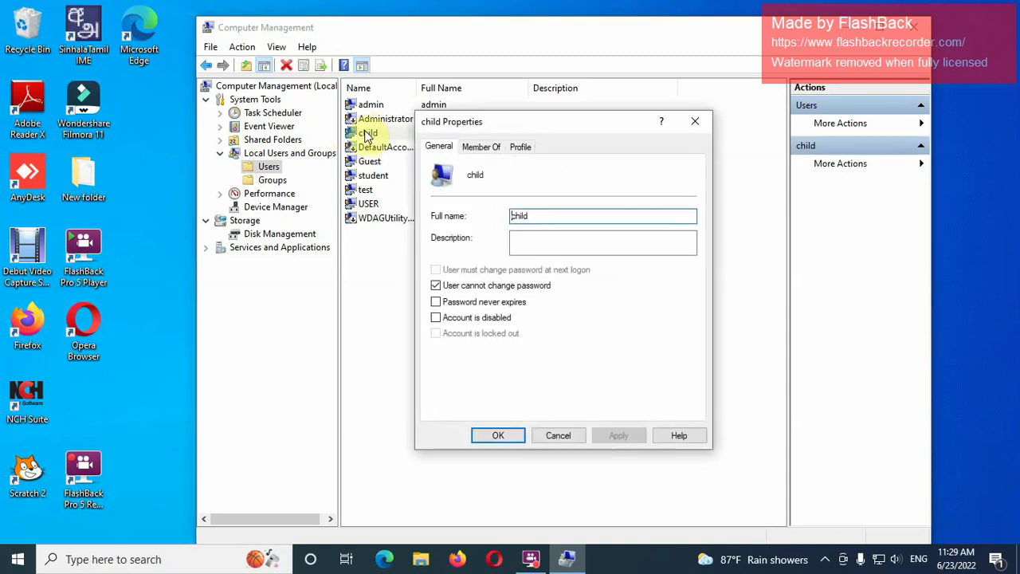
click(486, 151)
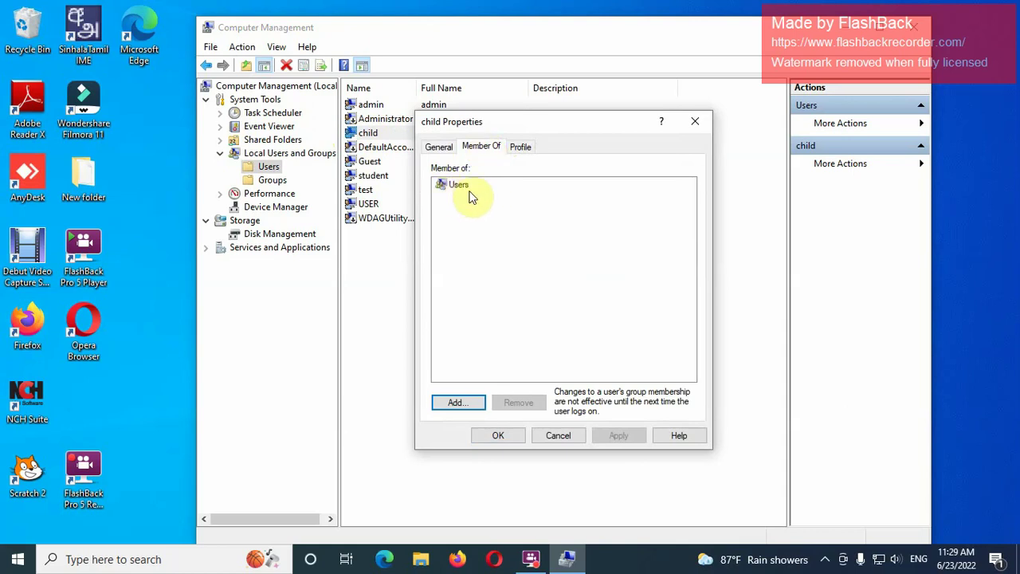
click(444, 185)
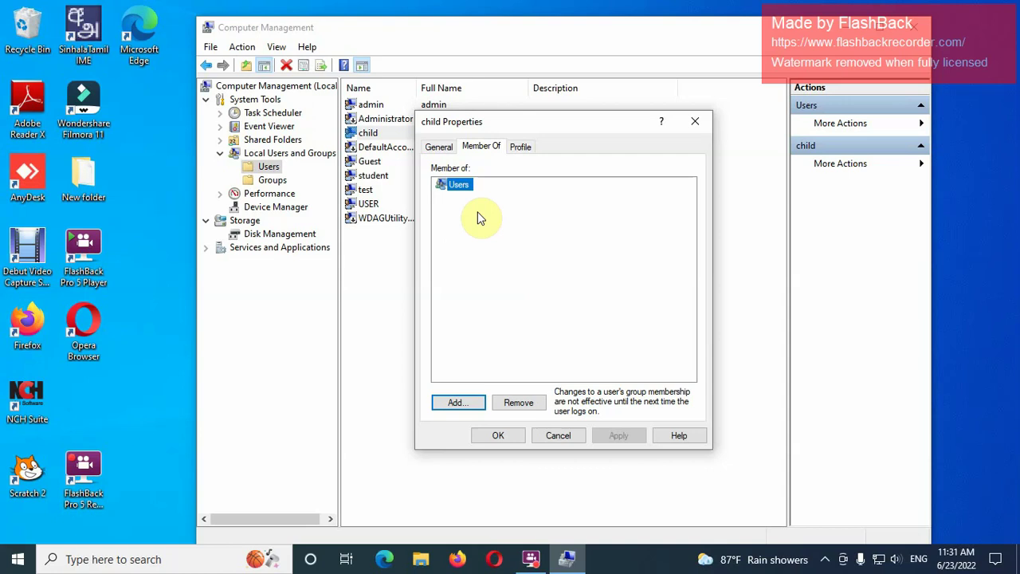
- In Select Groups, run an Advanced search with Find Now to list all groups on SLAB01
click(454, 402)
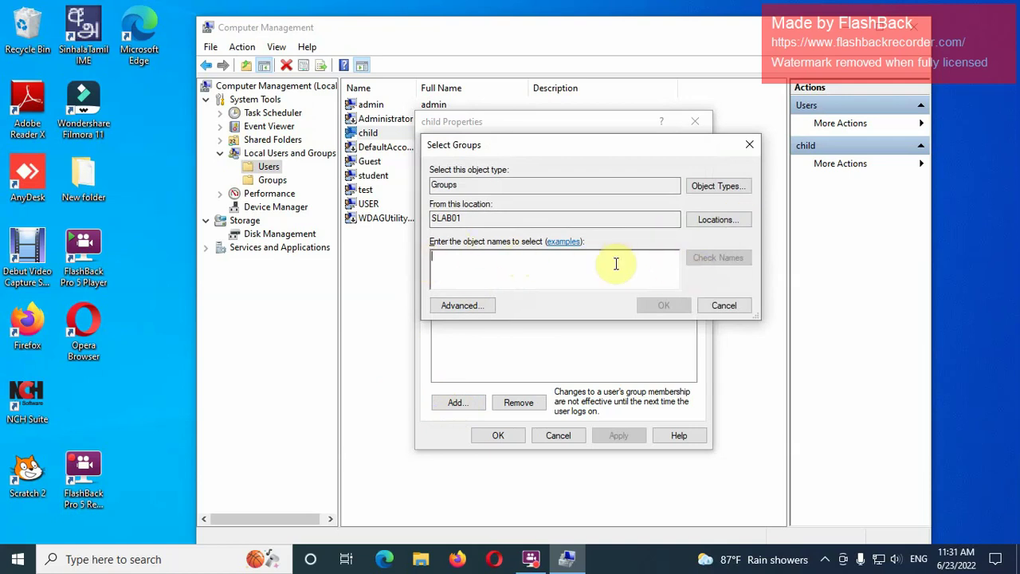
click(466, 305)
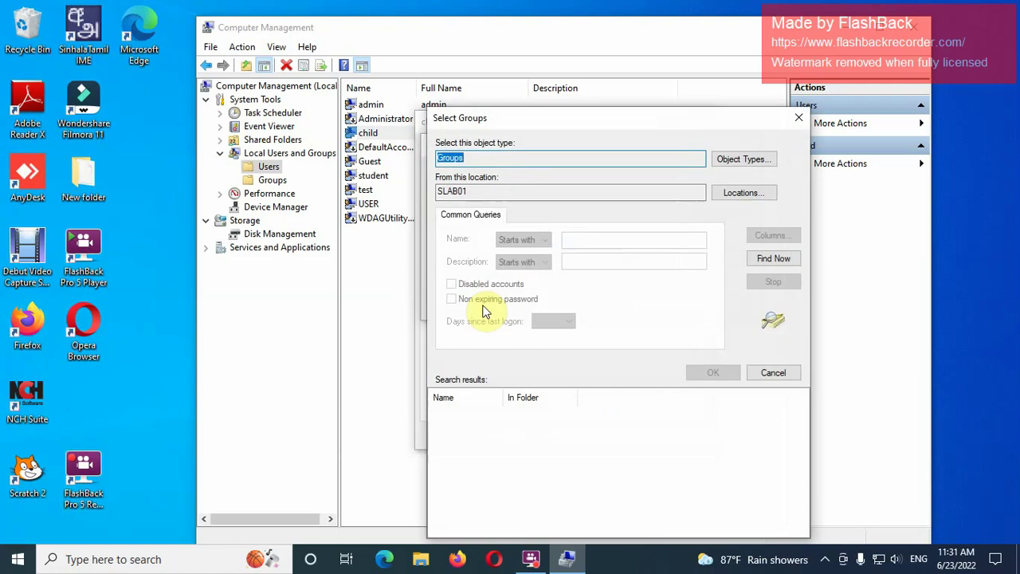
click(772, 258)
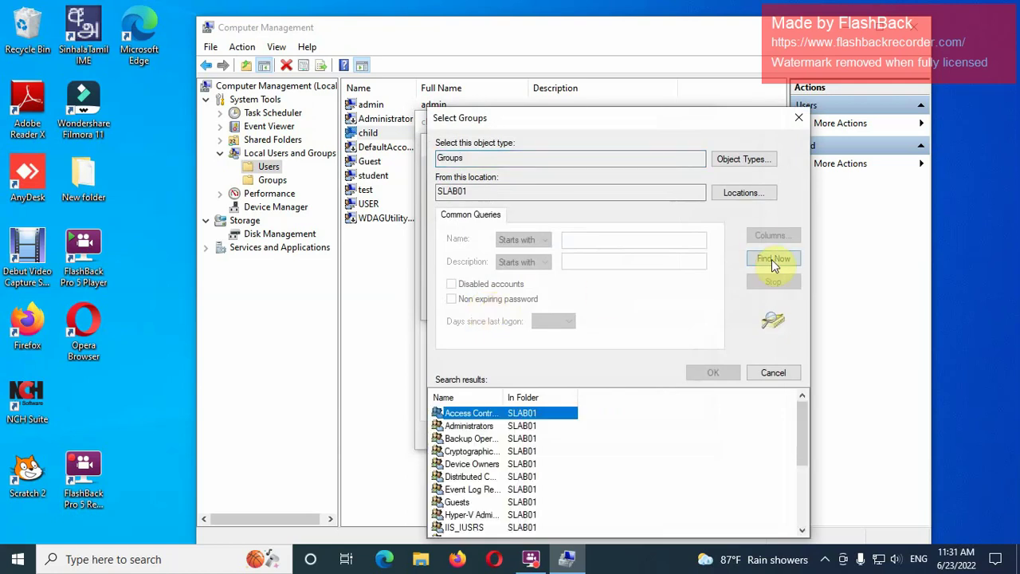
drag(677, 119, 689, 29)
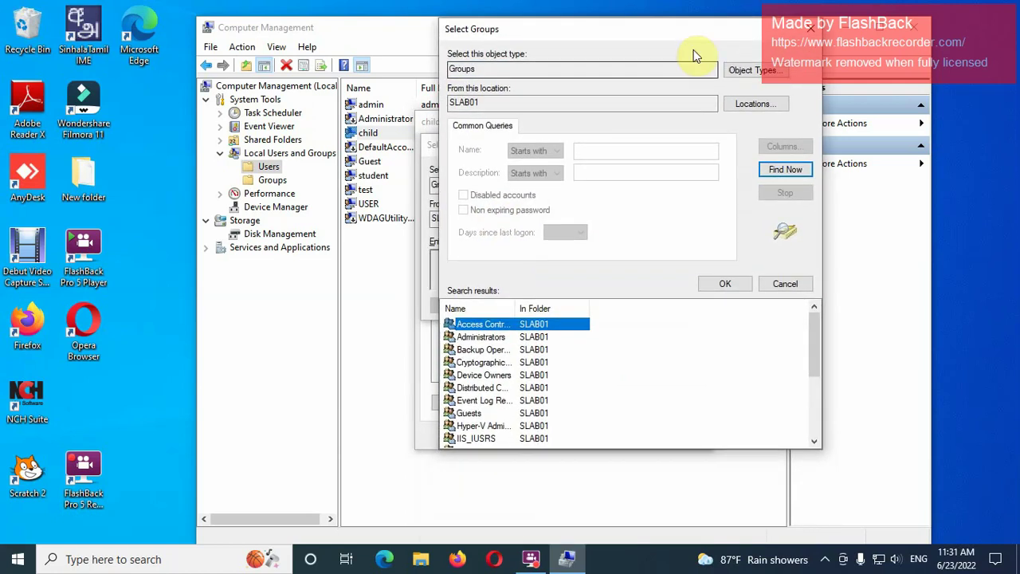
drag(787, 454, 786, 514)
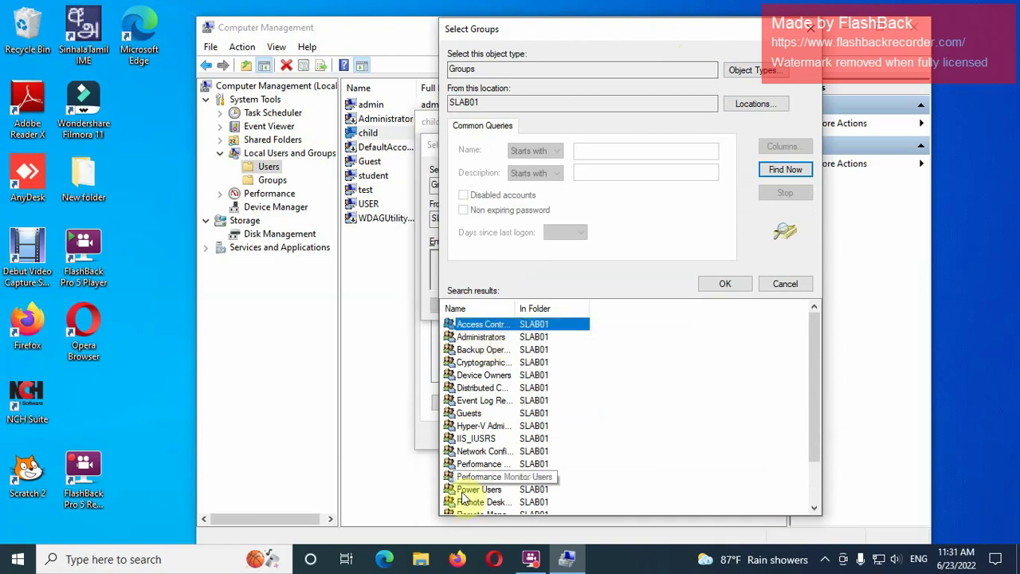
mouse_move(809, 397)
mouse_down()
mouse_move(806, 472)
mouse_move(810, 401)
mouse_up()
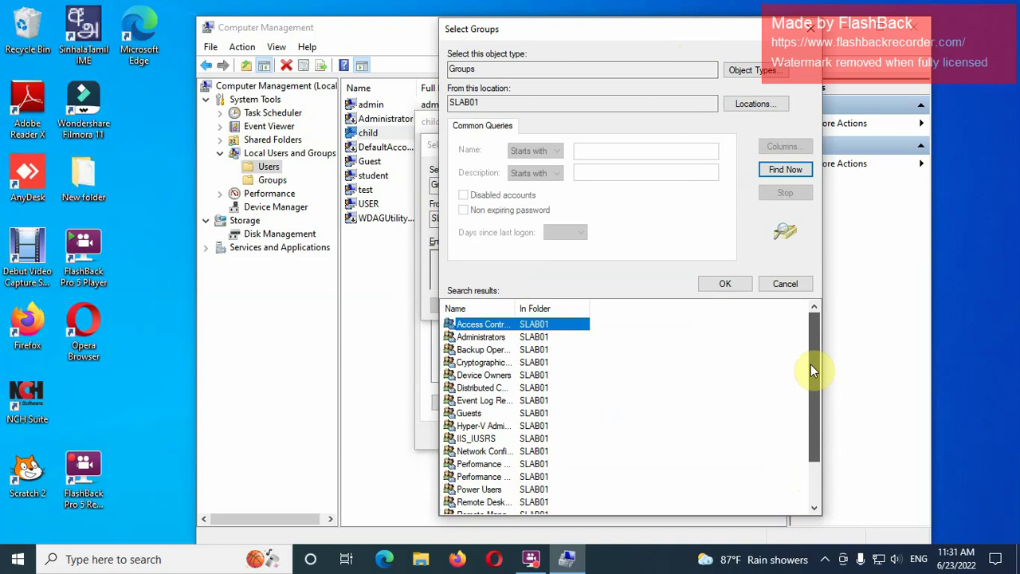
drag(810, 365, 810, 364)
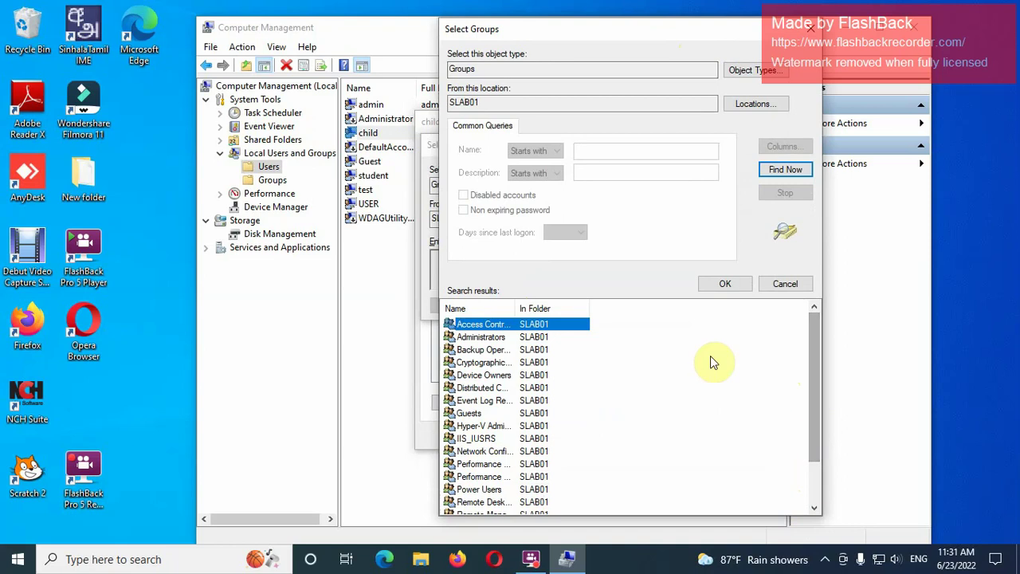
- Pick Power Users from the search results and confirm it
click(482, 327)
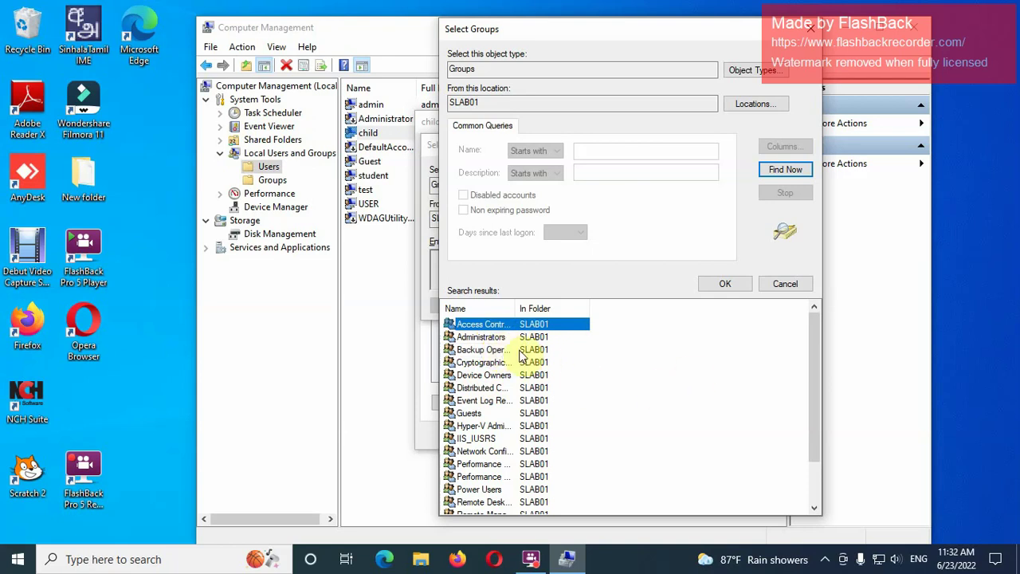
click(497, 337)
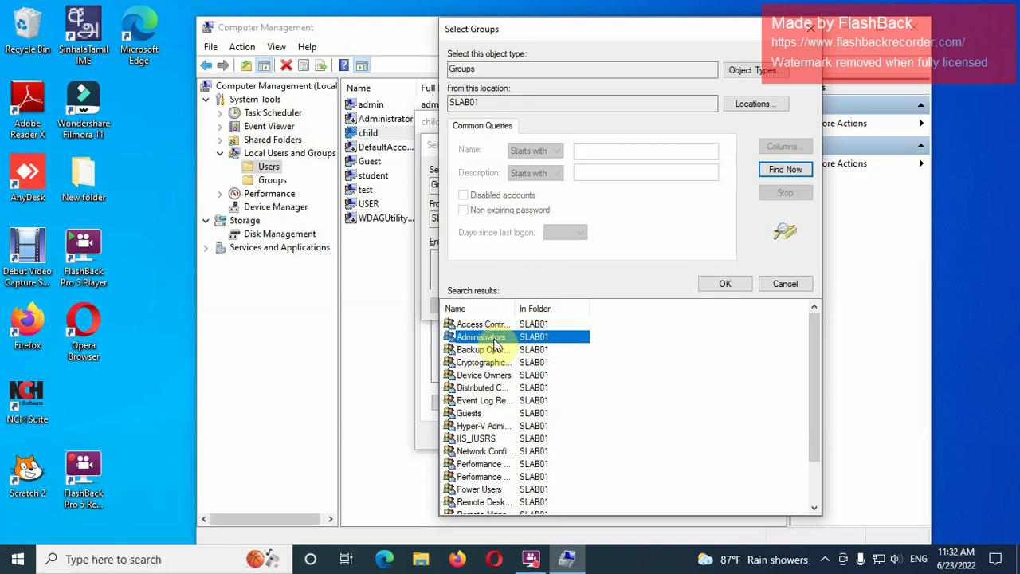
click(482, 492)
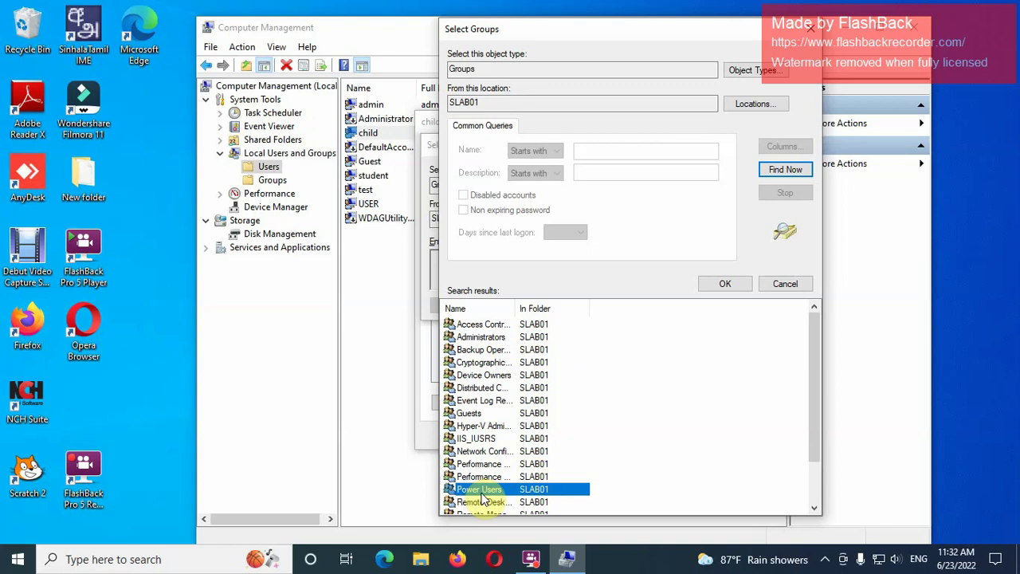
click(724, 284)
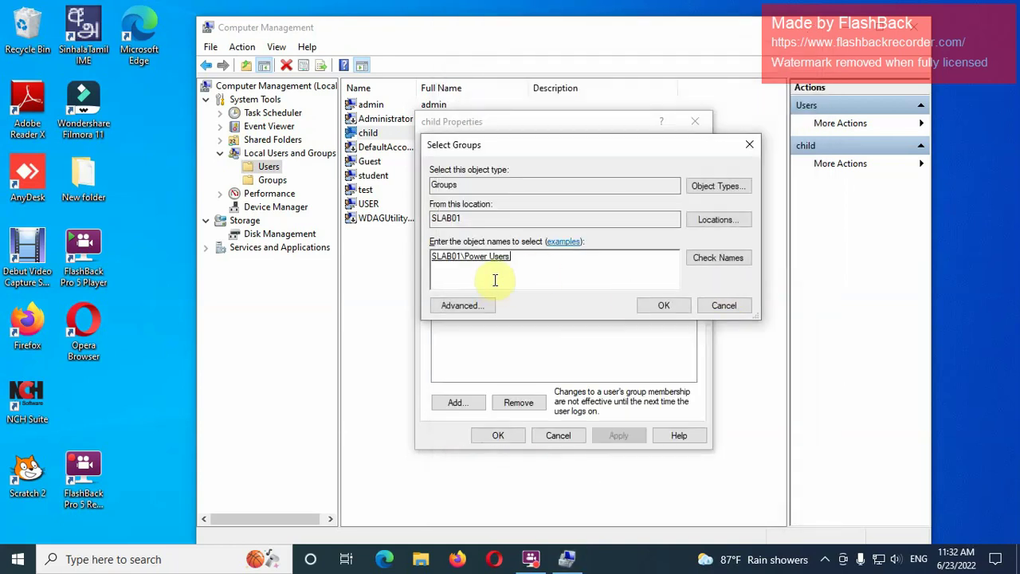
- Confirm Power Users in Select Groups, then apply and close child's Properties
click(673, 303)
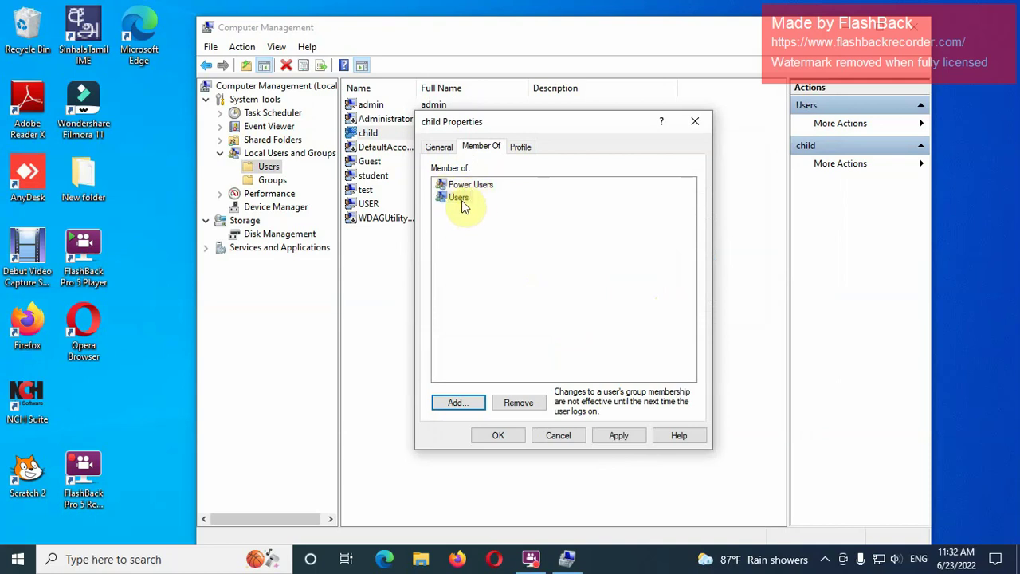
click(459, 199)
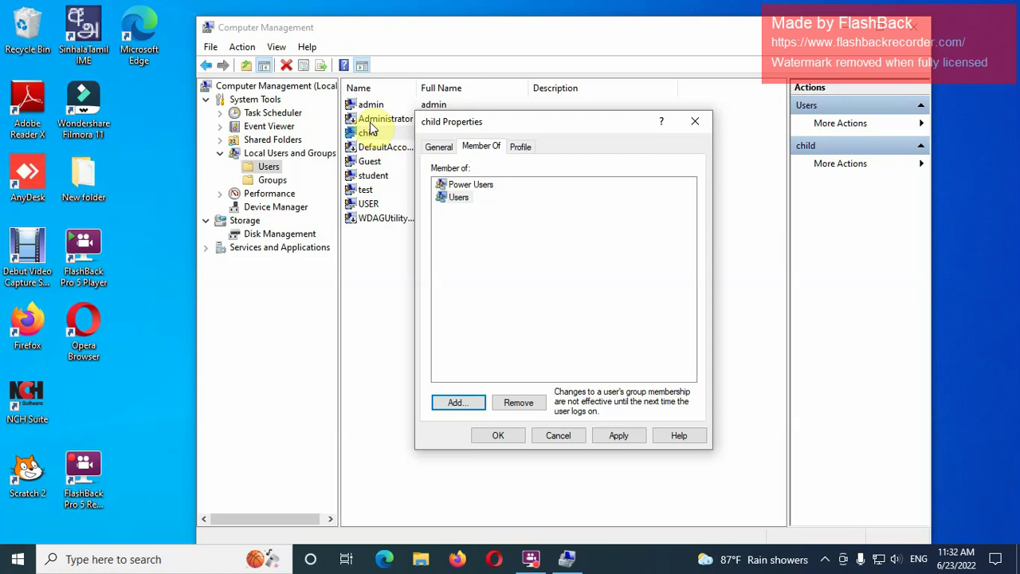
click(619, 435)
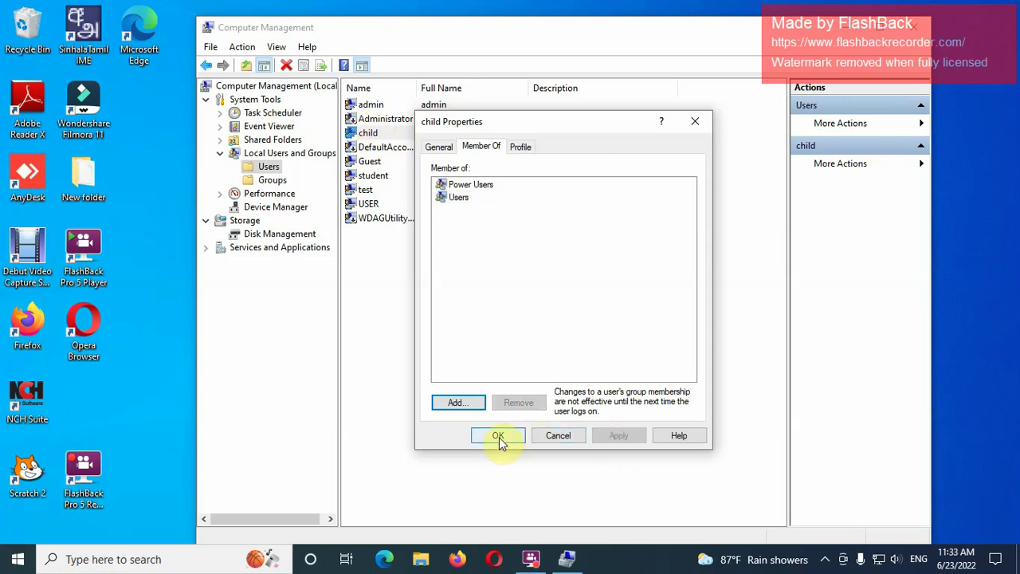
click(498, 437)
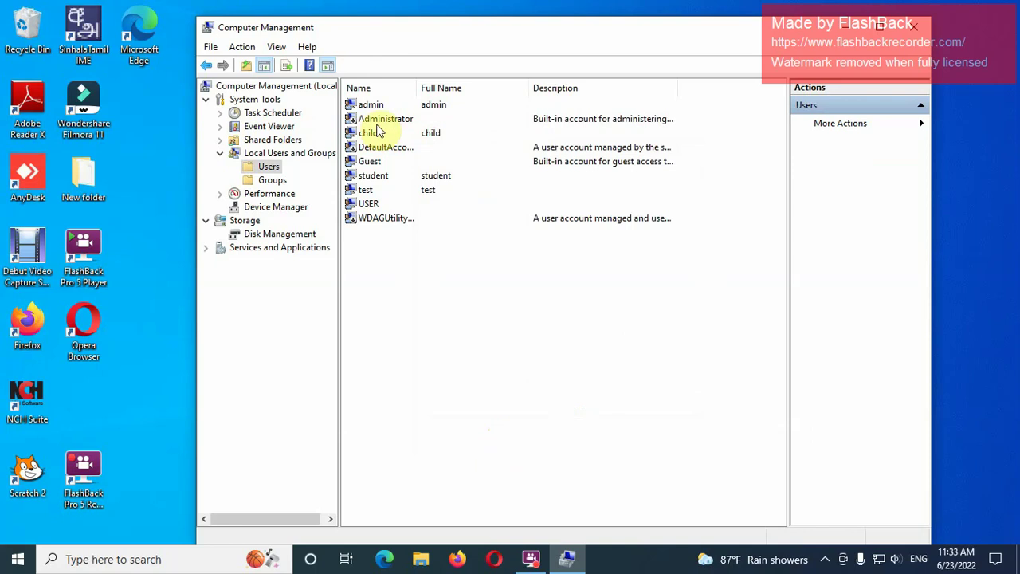